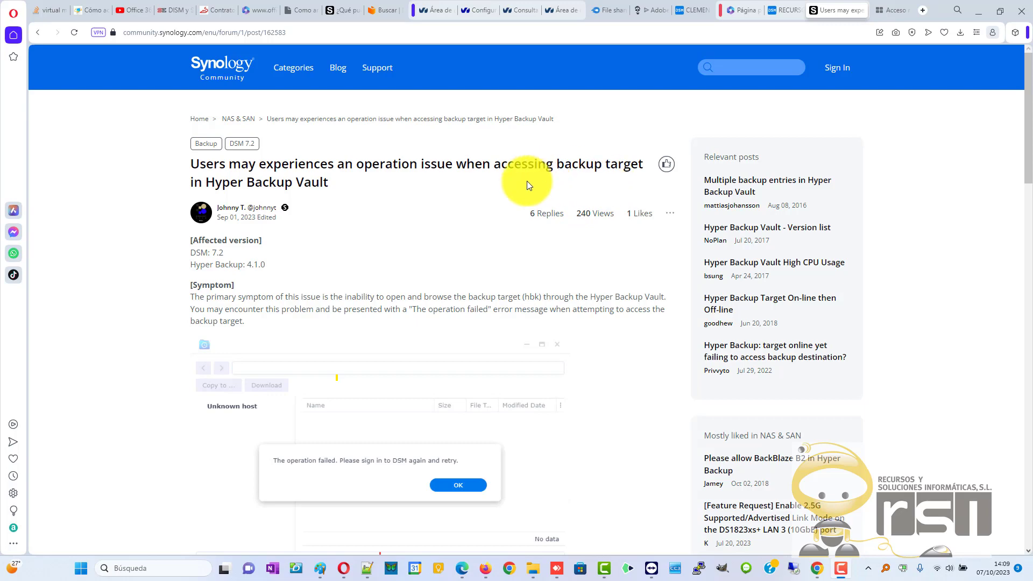
# Step: Read the affected version, symptom and workaround sections of the Hyper Backup Vault forum post
pyautogui.scroll(-2, 347, 267)
pyautogui.scroll(1, 277, 219)
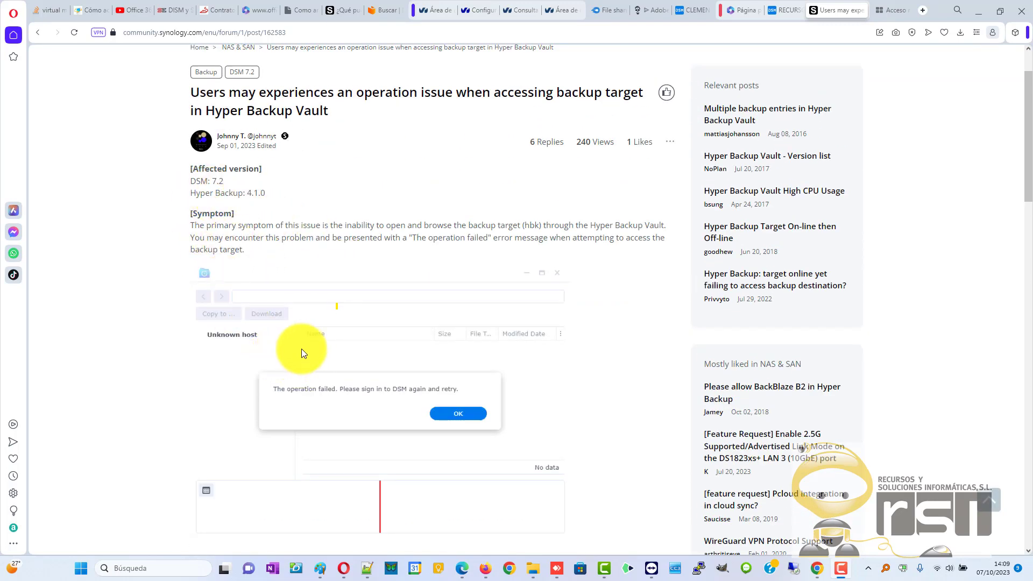
pyautogui.scroll(-1, 301, 356)
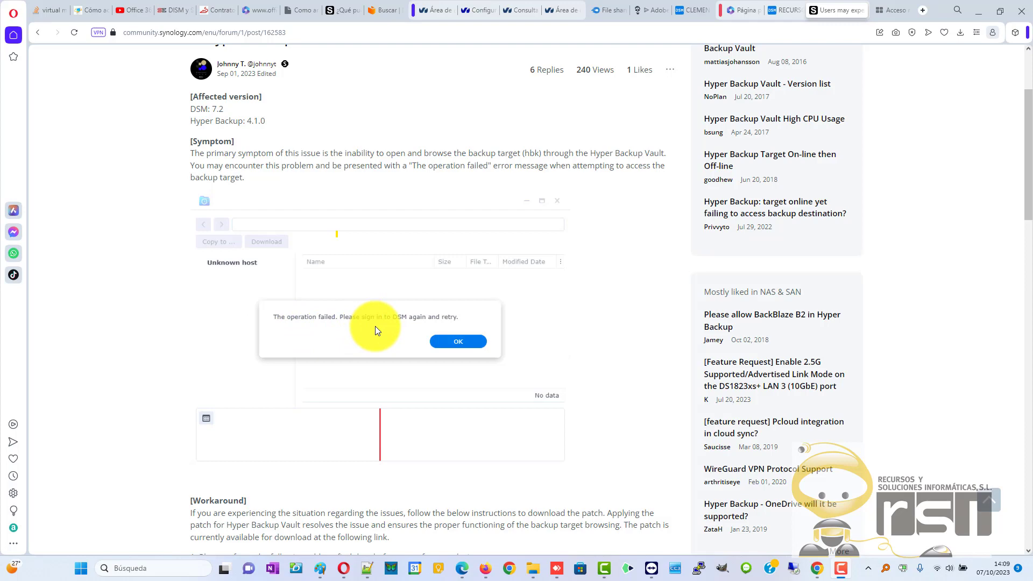
pyautogui.scroll(-4, 486, 322)
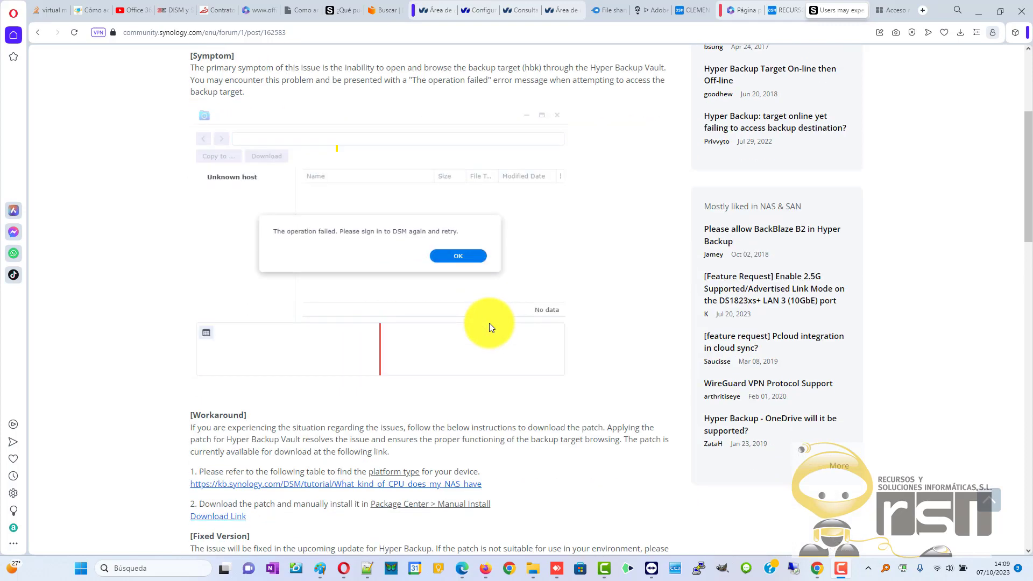
pyautogui.scroll(1, 489, 322)
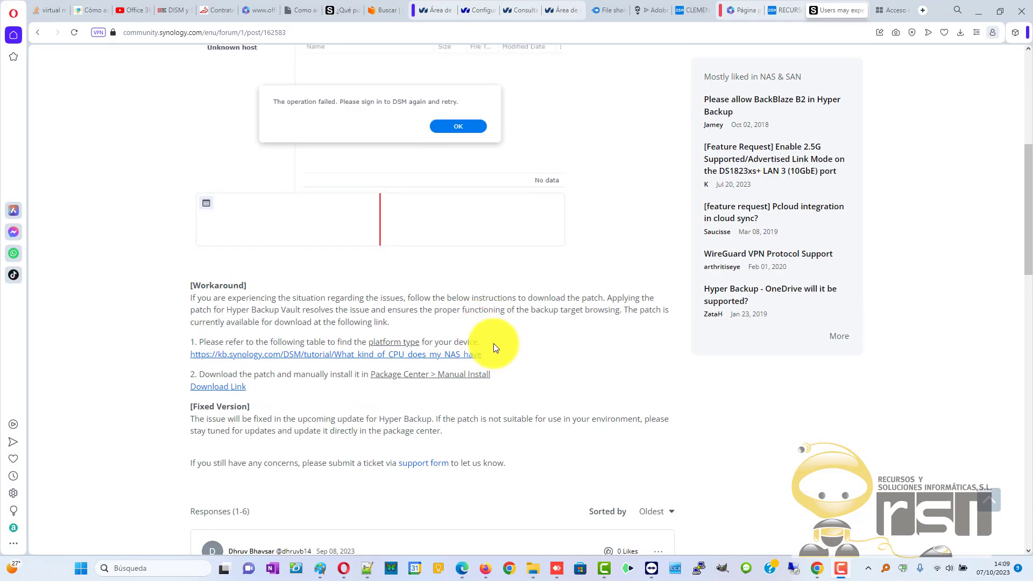
# Step: Examine the replies to the post, especially the x23 Series CPU table and the list of patch files
pyautogui.scroll(-5, 492, 329)
pyautogui.scroll(-2, 324, 325)
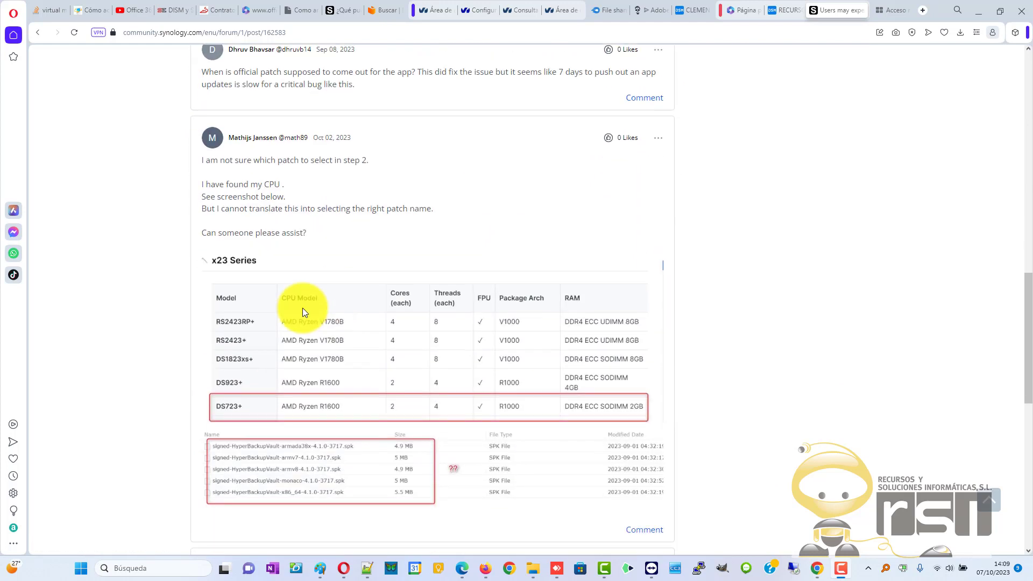
pyautogui.scroll(-1, 329, 249)
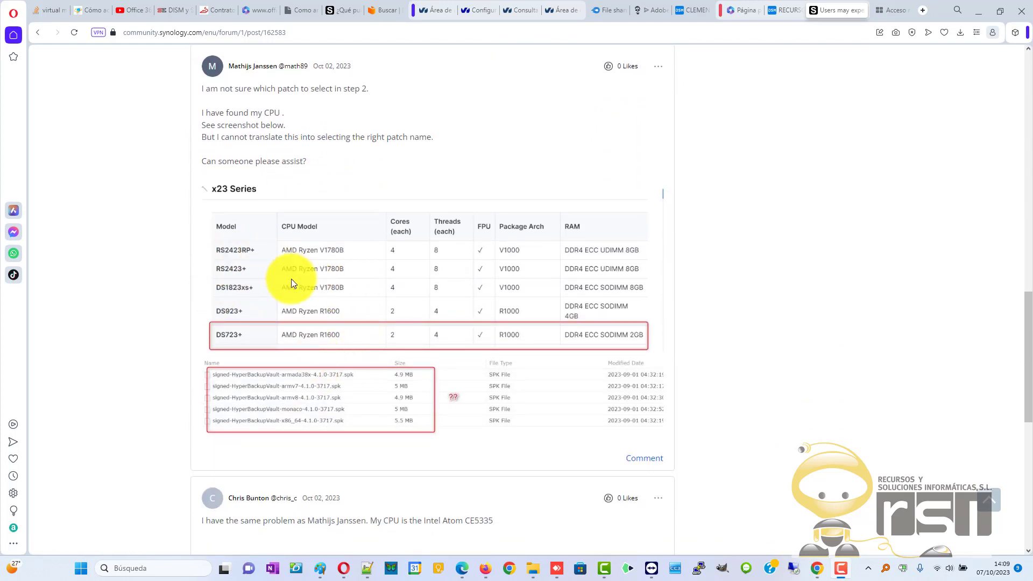
pyautogui.scroll(1, 292, 278)
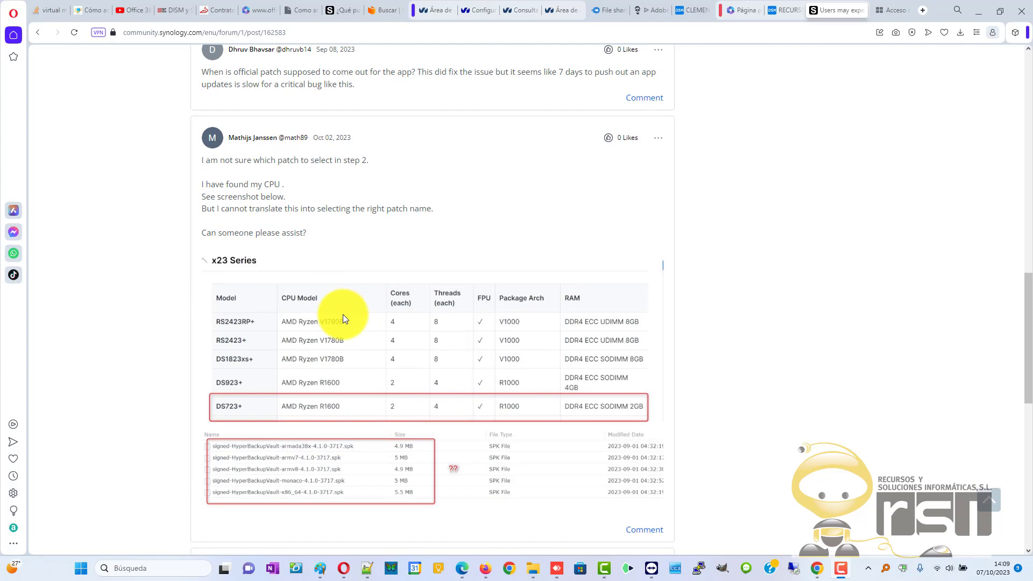
pyautogui.scroll(1, 392, 458)
pyautogui.scroll(-1, 377, 436)
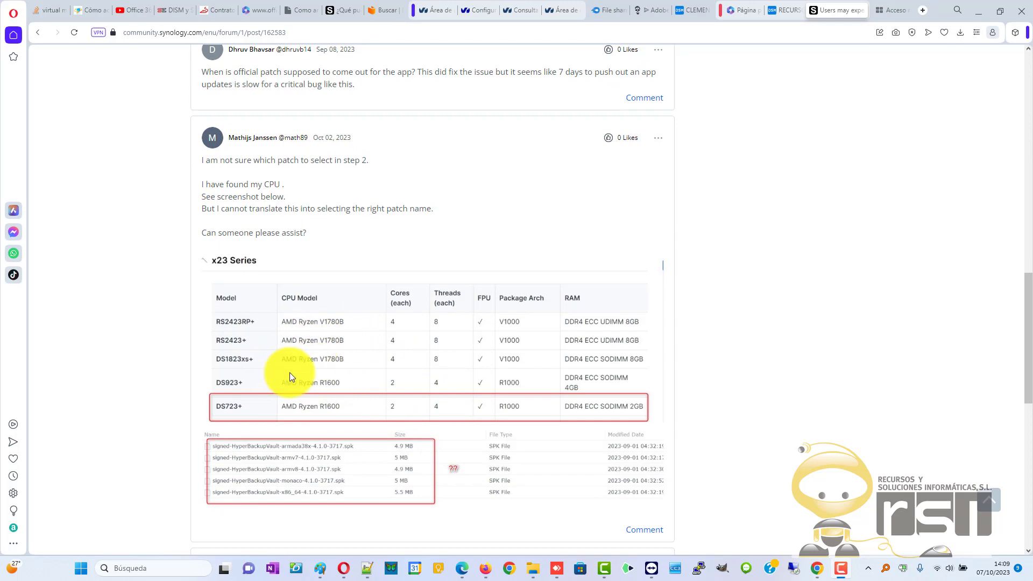
pyautogui.scroll(2, 349, 385)
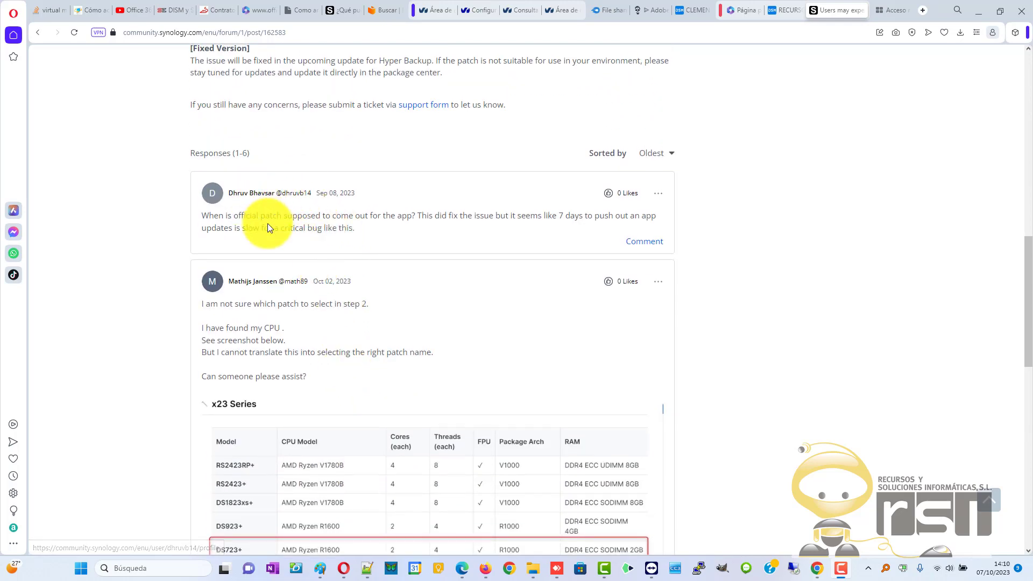
pyautogui.scroll(-1, 390, 373)
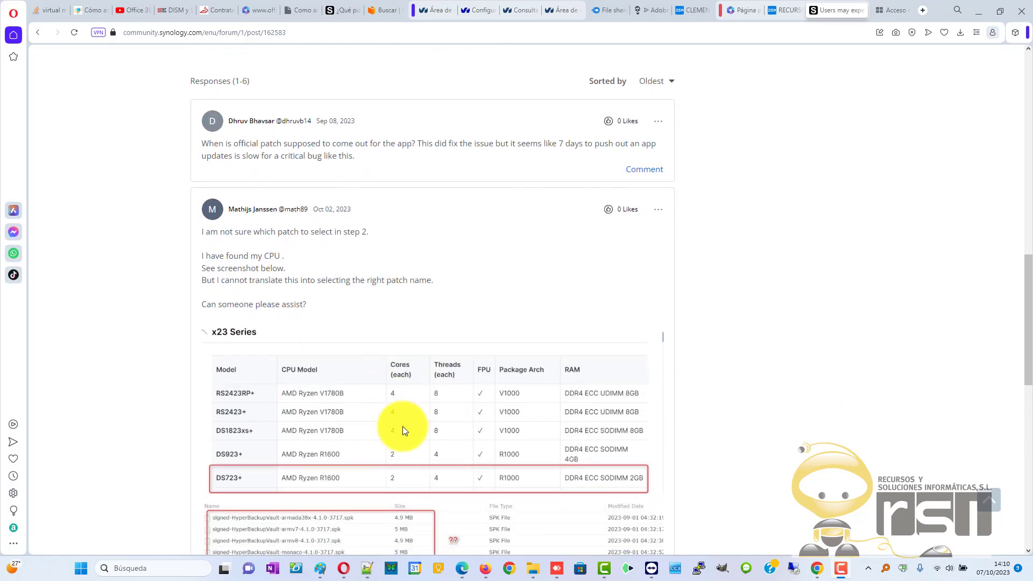
pyautogui.scroll(4, 404, 427)
pyautogui.scroll(7, 405, 426)
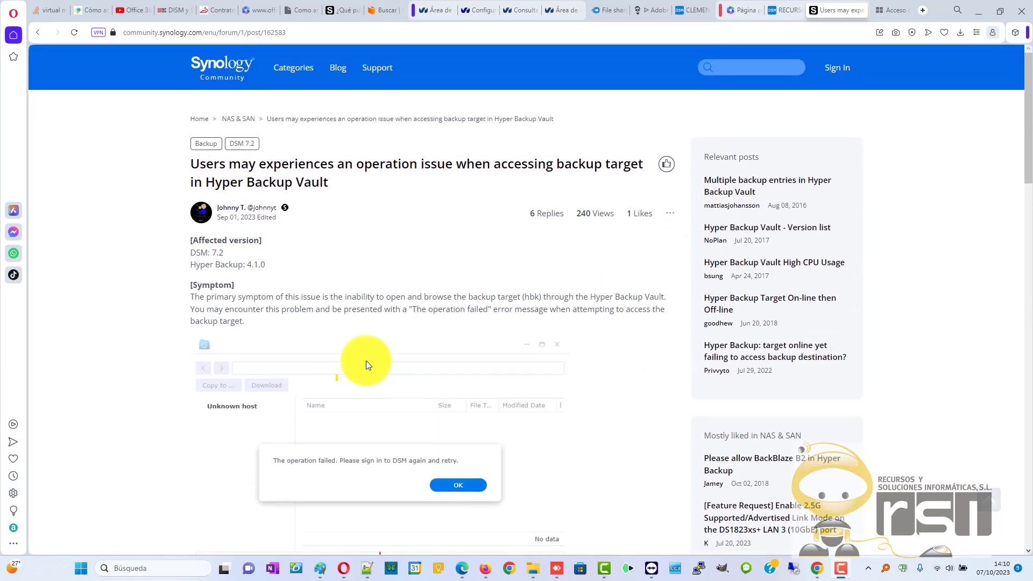
# Step: Open the NAS CPU type article linked in the workaround and check the CPU models in the Serie FS table
pyautogui.scroll(-7, 366, 360)
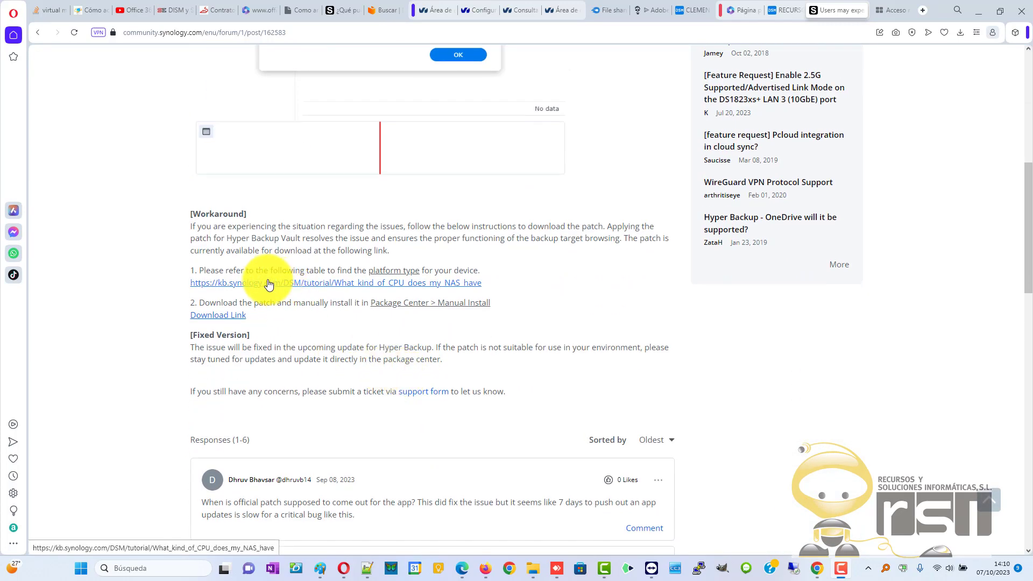
pyautogui.click(296, 283)
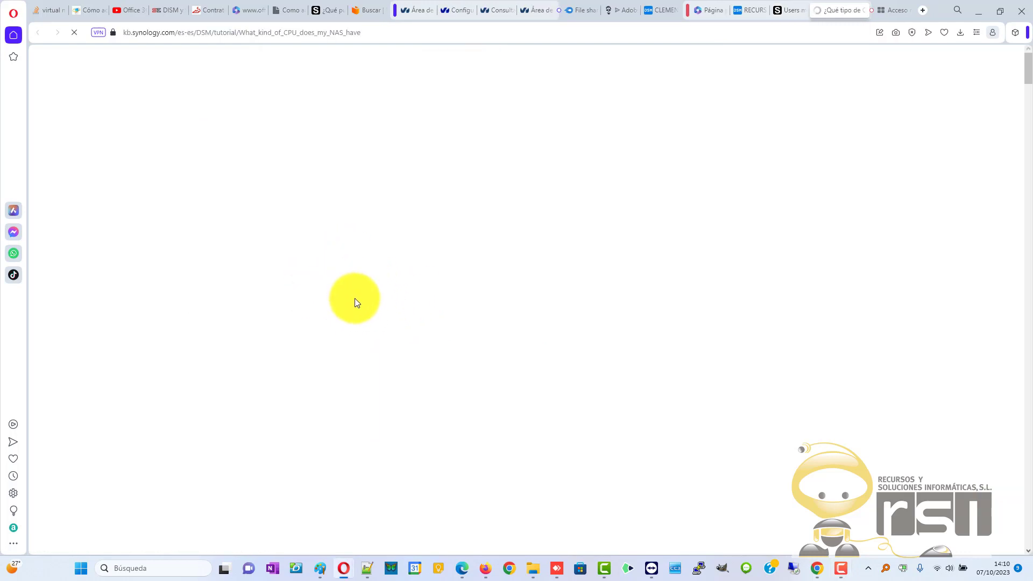
pyautogui.scroll(-5, 333, 306)
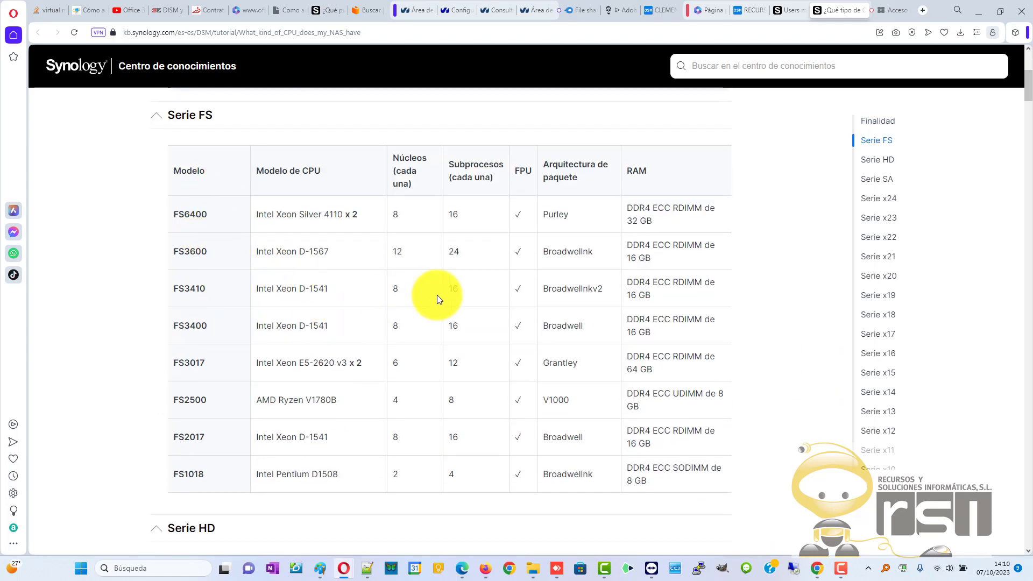
pyautogui.scroll(-1, 441, 333)
pyautogui.moveTo(251, 362); pyautogui.dragTo(333, 368)
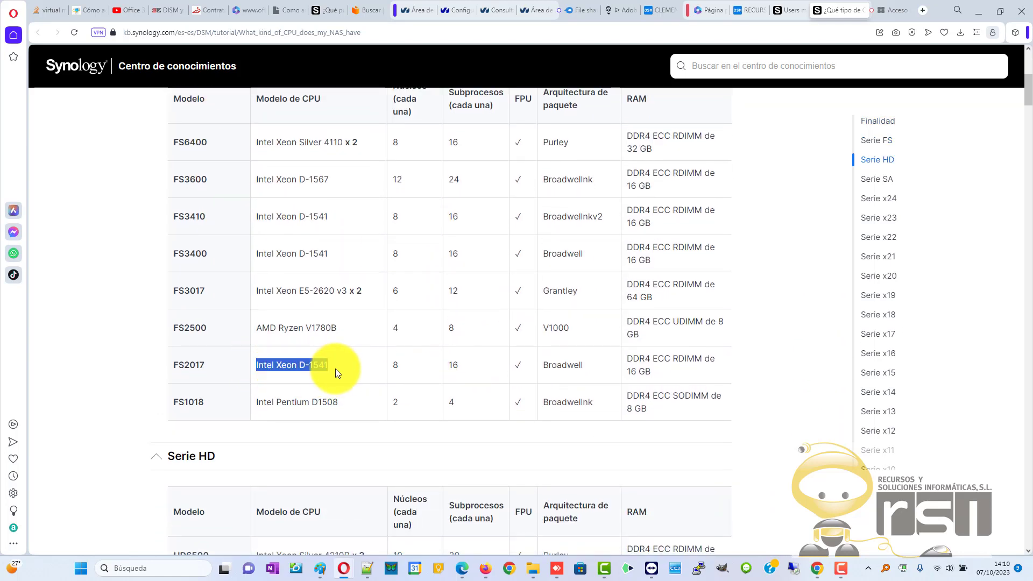
pyautogui.scroll(1, 583, 328)
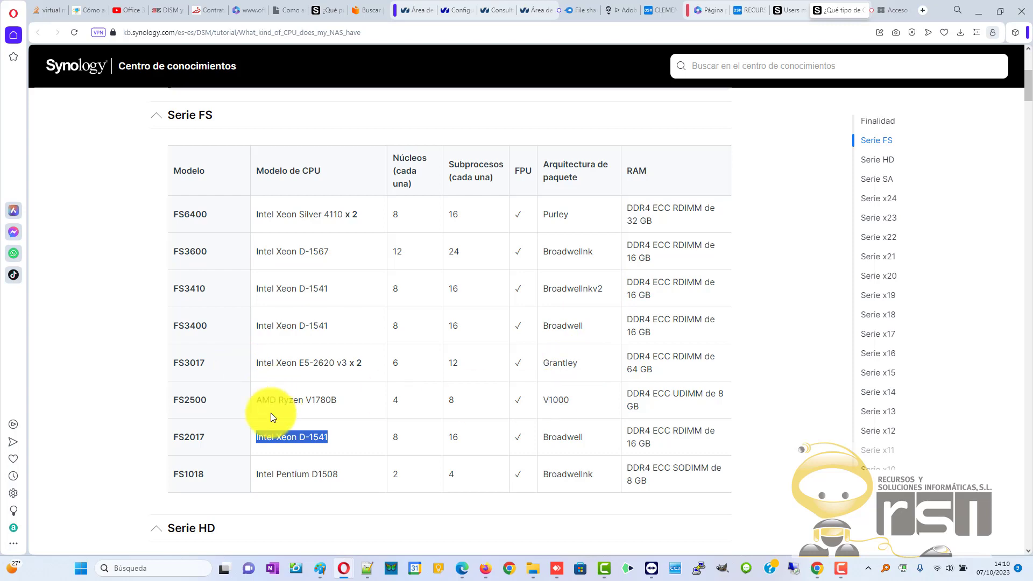
# Step: Examine the CPU models and package architectures in the Serie HD, SA, x24 and x23 tables
pyautogui.scroll(-6, 327, 422)
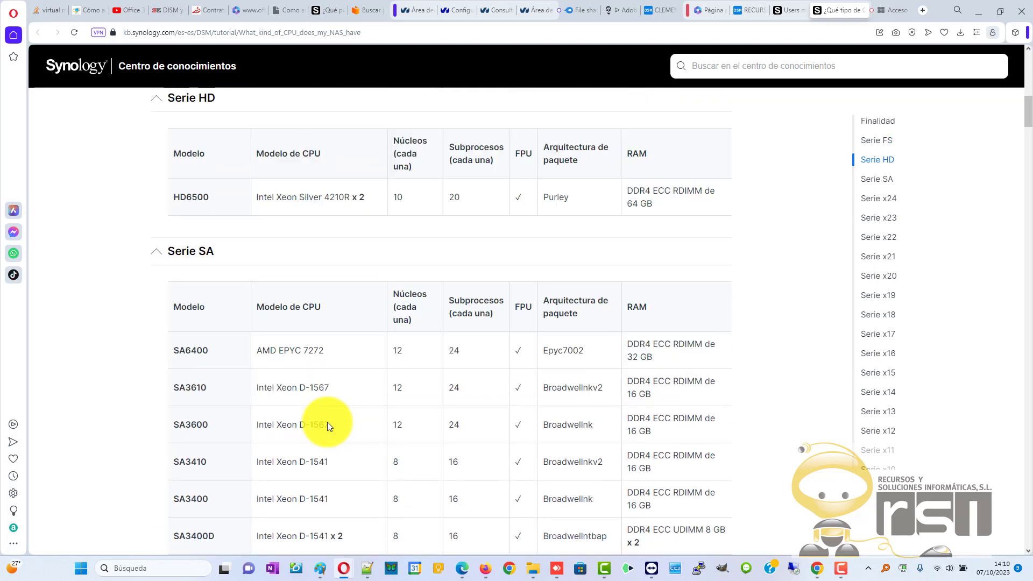
pyautogui.scroll(3, 326, 422)
pyautogui.scroll(-6, 328, 422)
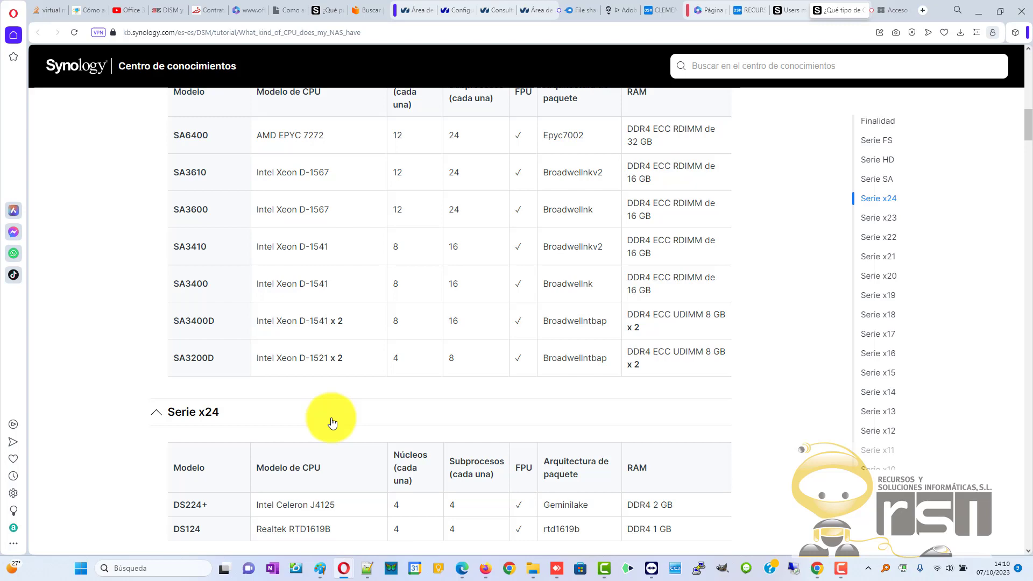
pyautogui.scroll(-6, 332, 424)
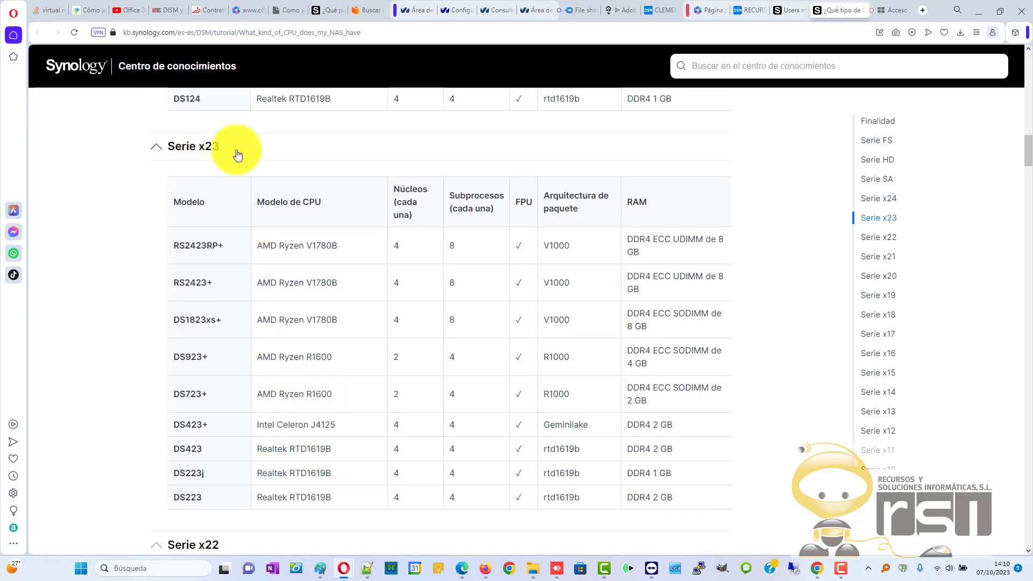
pyautogui.scroll(-2, 271, 239)
pyautogui.scroll(6, 275, 253)
pyautogui.scroll(6, 279, 270)
pyautogui.scroll(-12, 279, 271)
# Step: Find the DS2419+ in the Serie x19 table and highlight its model name and CPU
pyautogui.scroll(-20, 278, 275)
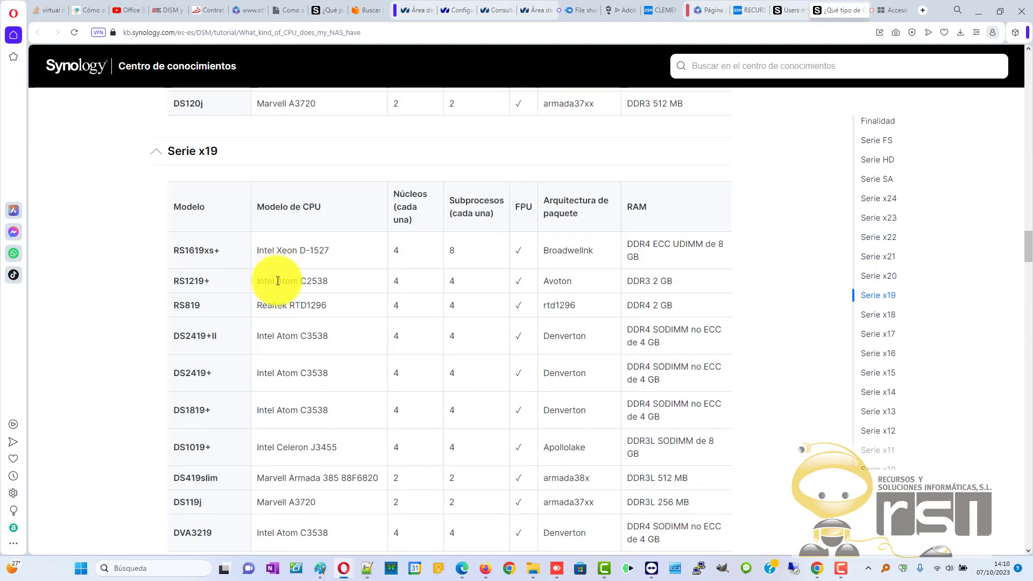
pyautogui.scroll(-3, 238, 350)
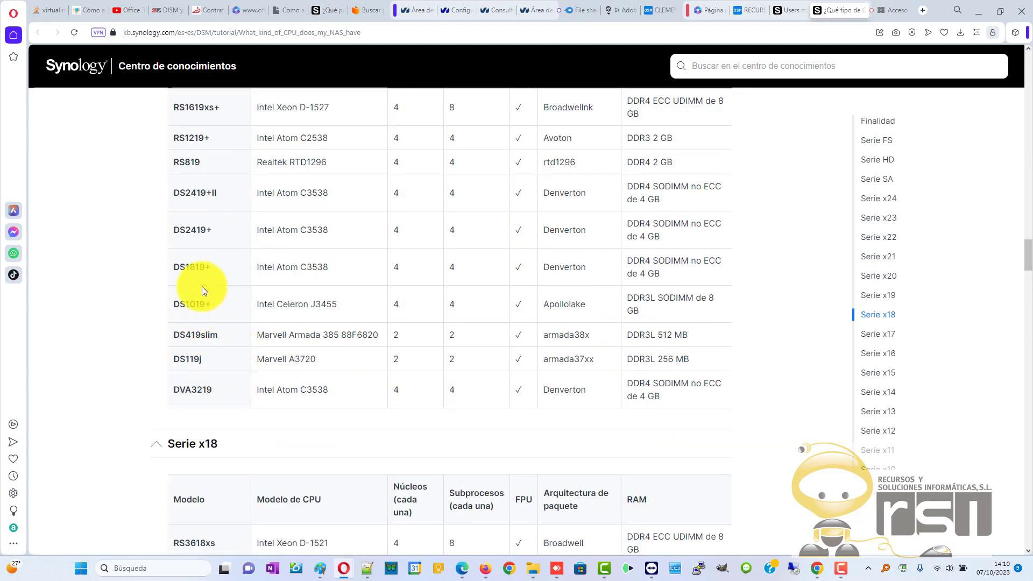
pyautogui.scroll(1, 199, 286)
pyautogui.moveTo(172, 302); pyautogui.dragTo(331, 304)
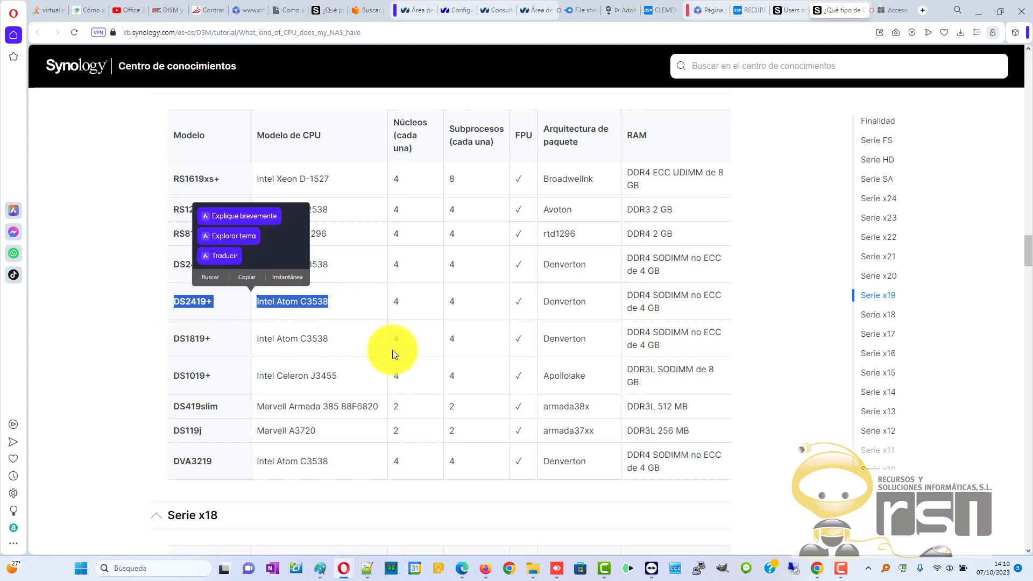
# Step: Return to the forum post and open the download link for the Hyper Backup Vault patch
pyautogui.scroll(15, 459, 349)
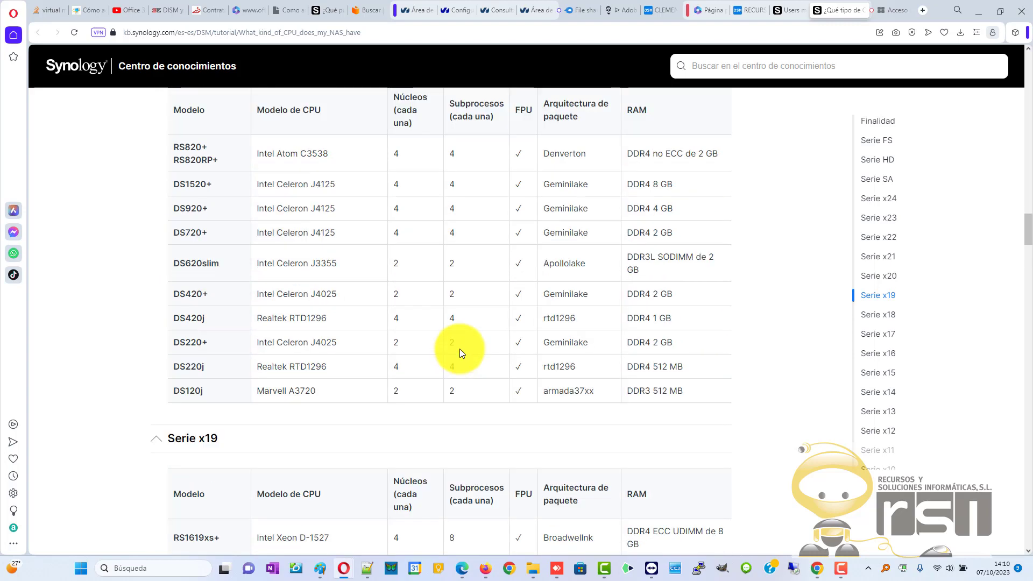
pyautogui.scroll(2, 458, 349)
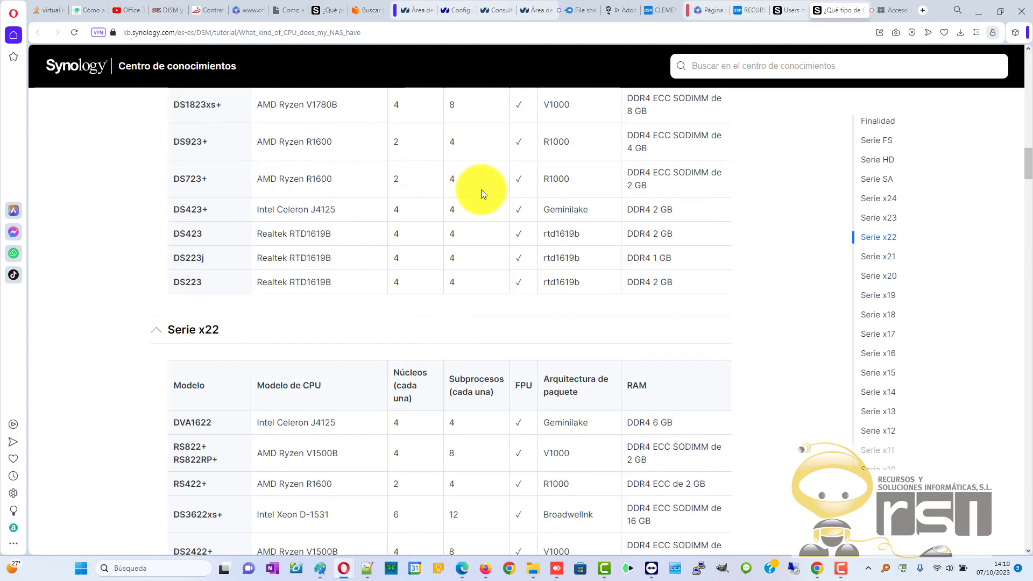
pyautogui.click(794, 11)
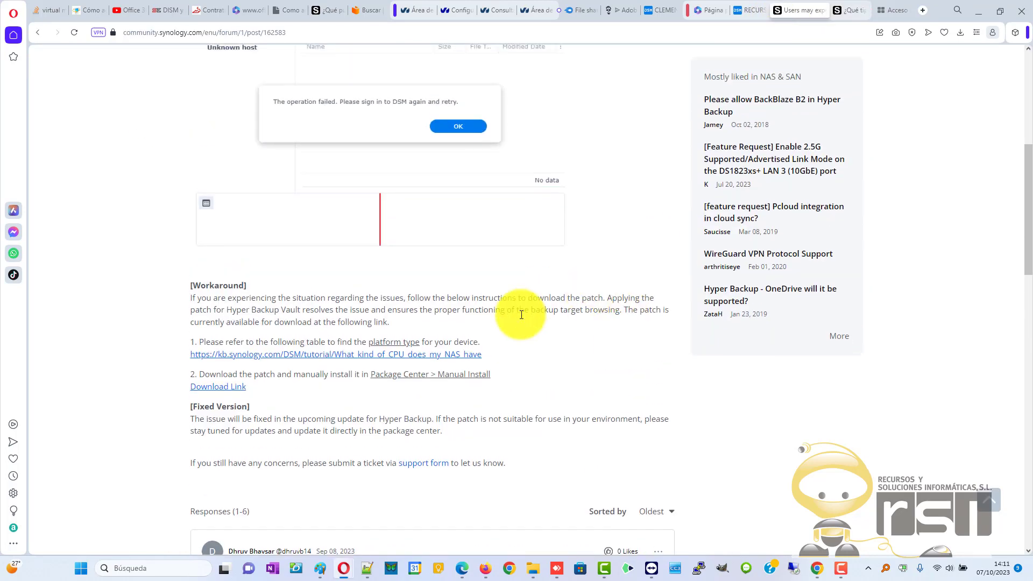
pyautogui.click(219, 388)
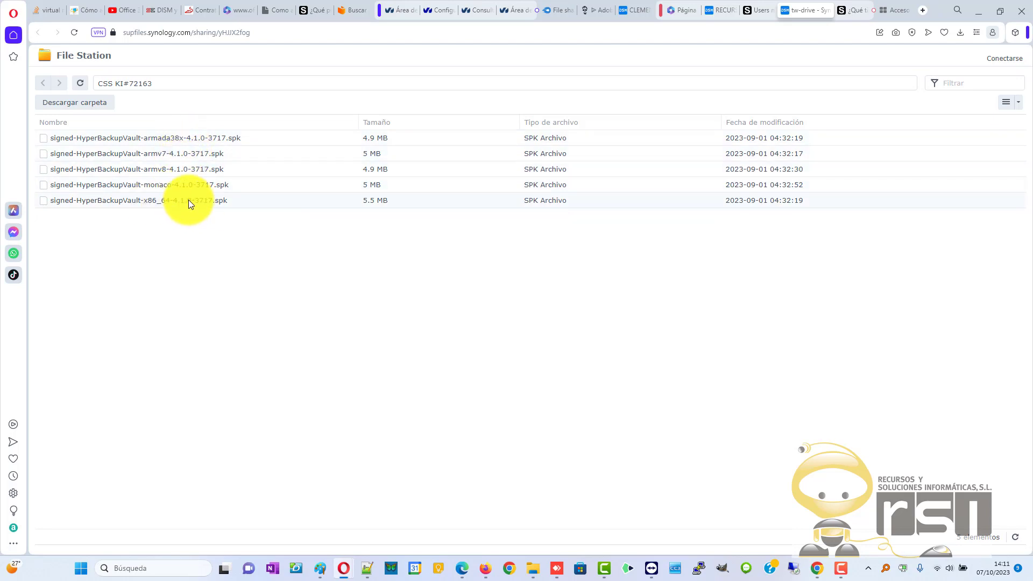
# Step: Switch back to the CPU type article and locate the DS2419+ row in the Serie x19 table
pyautogui.click(852, 11)
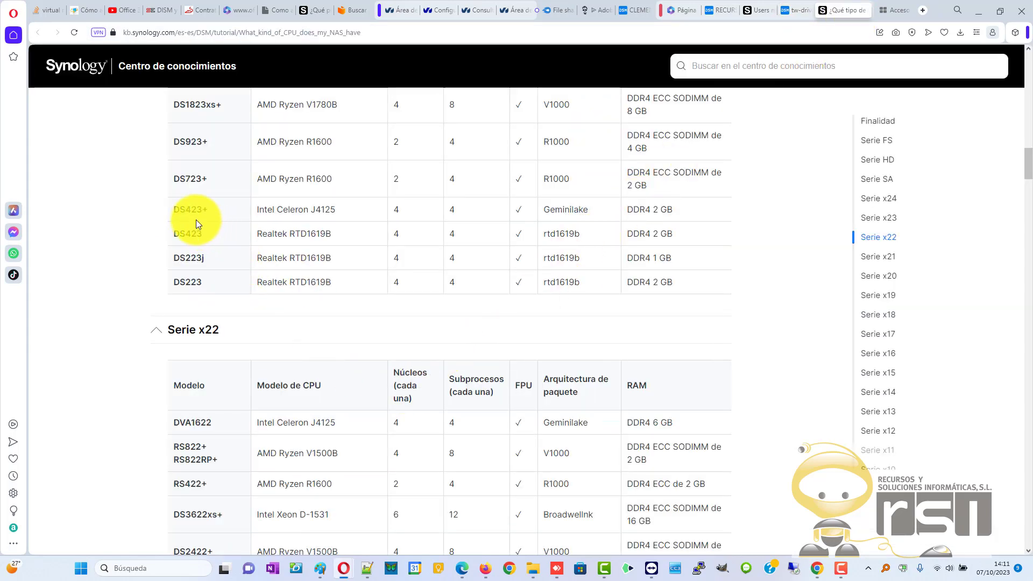
pyautogui.scroll(3, 211, 379)
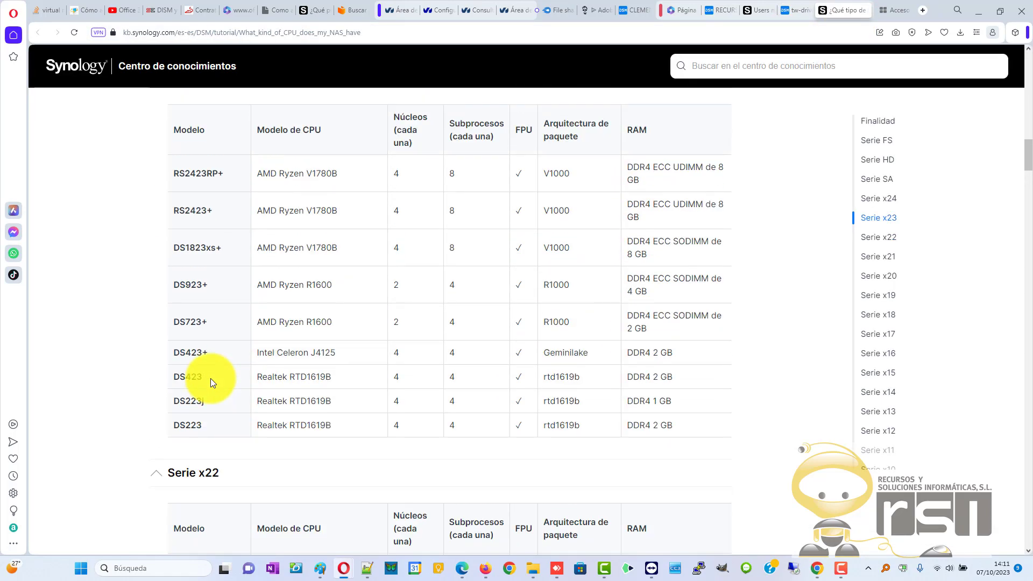
pyautogui.scroll(-20, 211, 379)
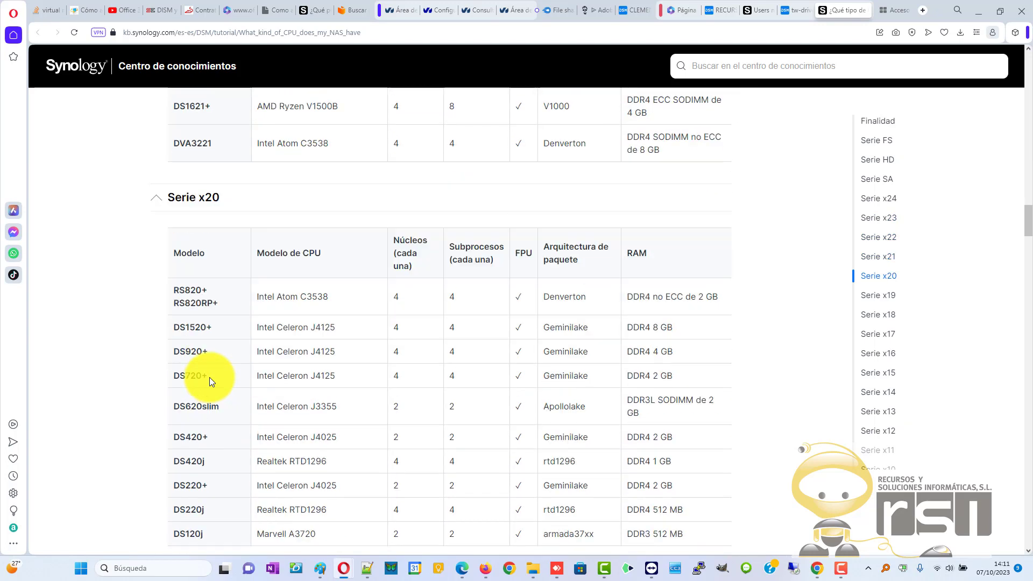
pyautogui.scroll(-13, 209, 376)
pyautogui.scroll(4, 296, 242)
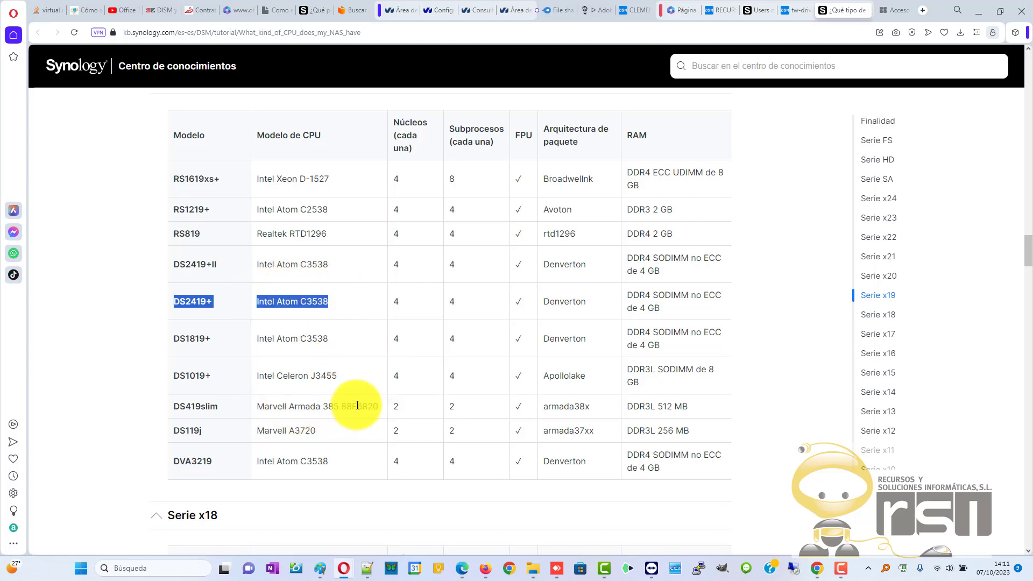
# Step: Compare the CPU models in the Serie x18 table with the DS2419+ entry in Serie x19
pyautogui.scroll(-10, 366, 403)
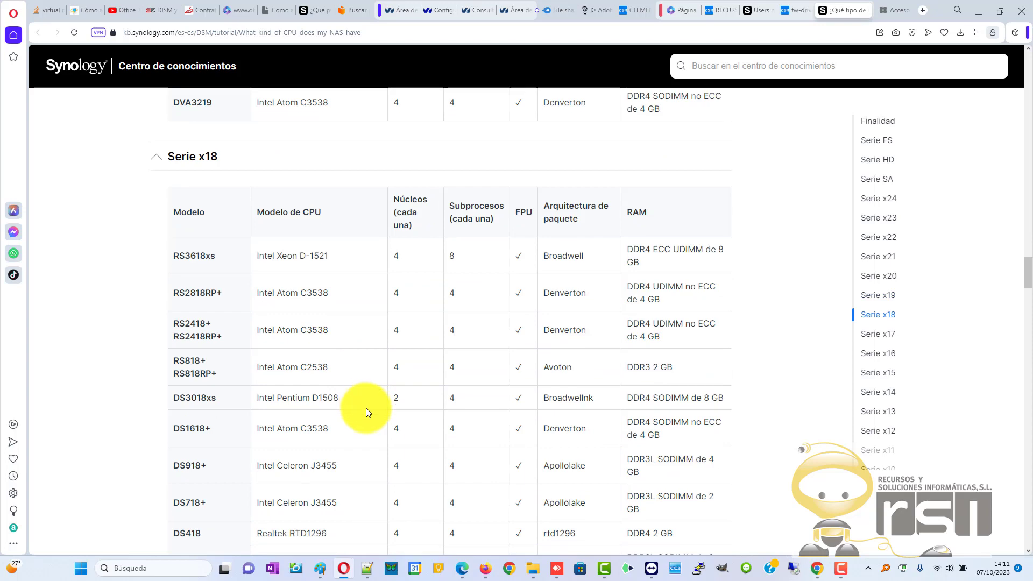
pyautogui.scroll(-2, 353, 431)
pyautogui.scroll(1, 290, 335)
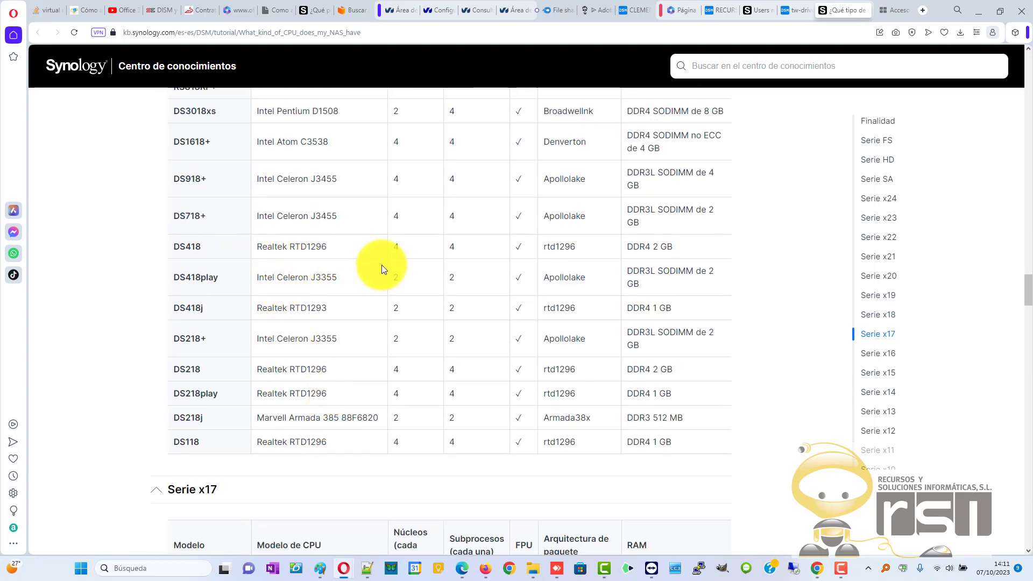
pyautogui.scroll(8, 374, 286)
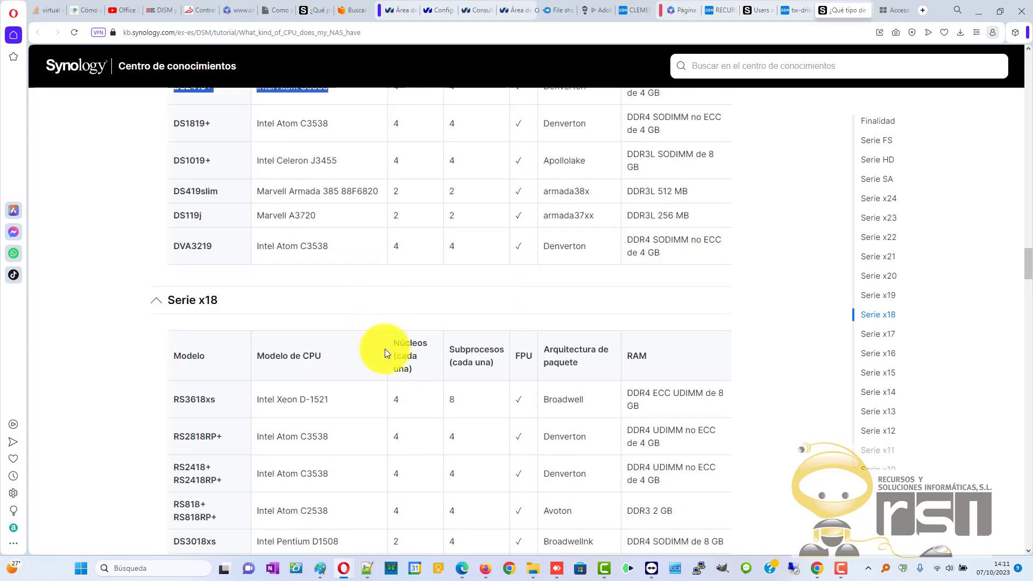
pyautogui.scroll(-2, 307, 441)
pyautogui.scroll(2, 308, 441)
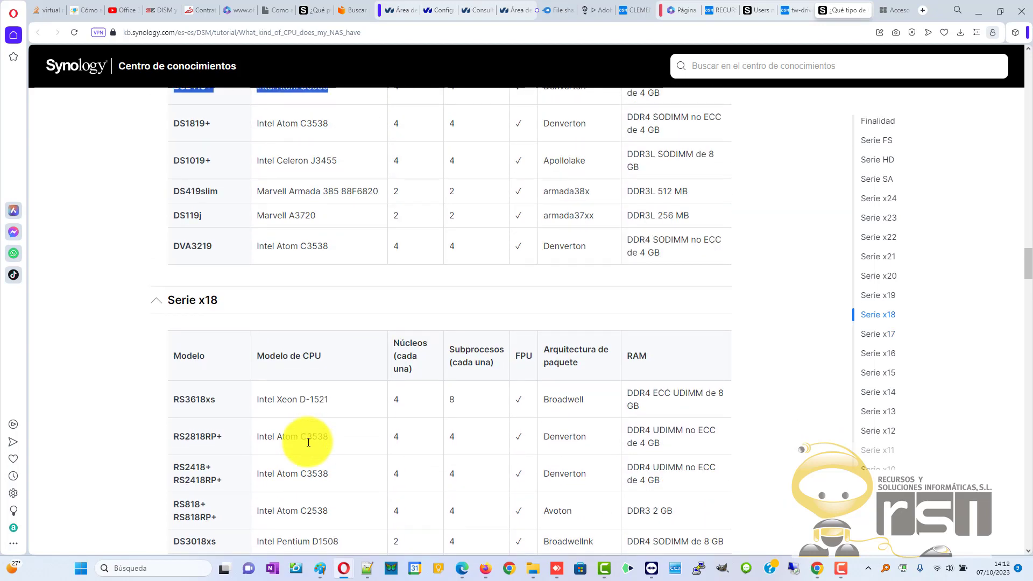
pyautogui.scroll(1, 333, 371)
pyautogui.scroll(3, 333, 366)
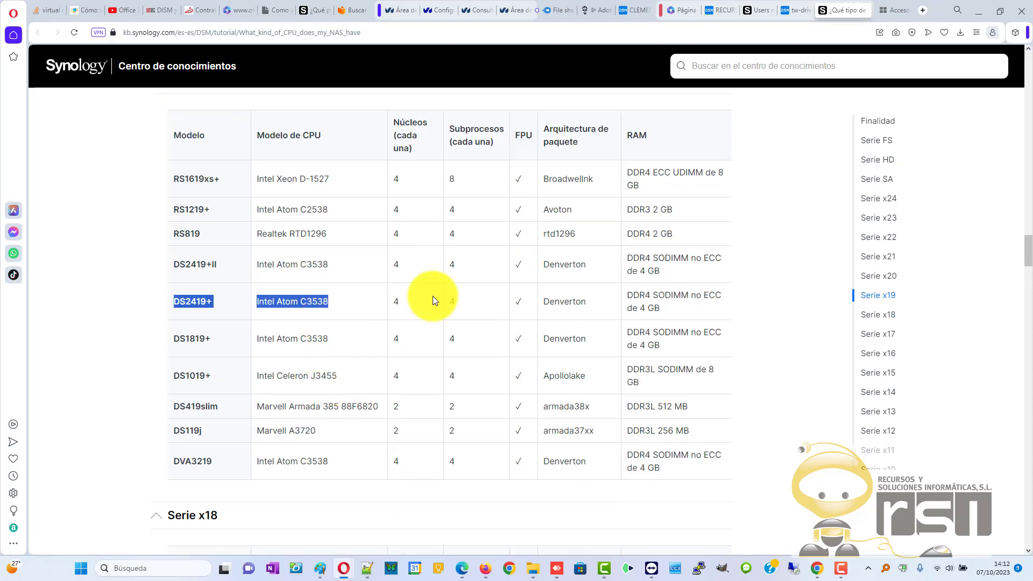
# Step: Leave the CPU type article and return to the shared folder with the signed Hyper Backup Vault 4.1.0-3717 packages
pyautogui.scroll(20, 368, 330)
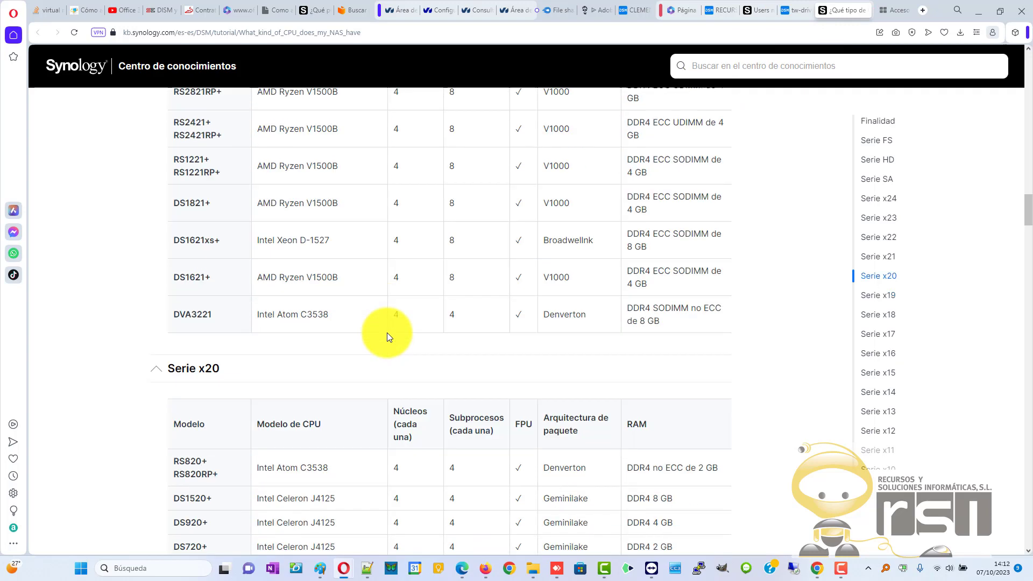
pyautogui.click(794, 10)
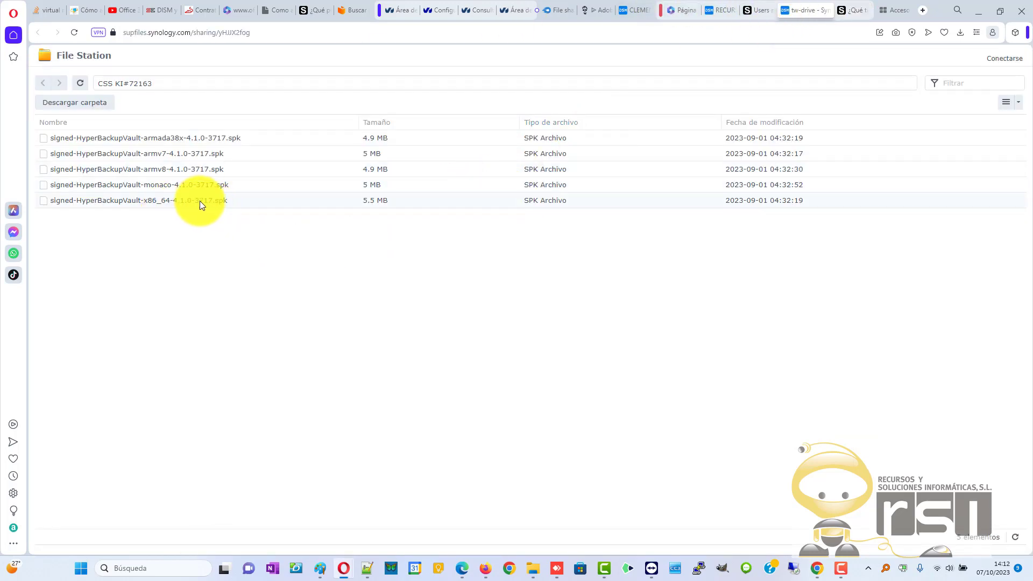
# Step: Switch to the NAS's DSM desktop and open Centro de información in Panel de control to check the system details
pyautogui.click(760, 10)
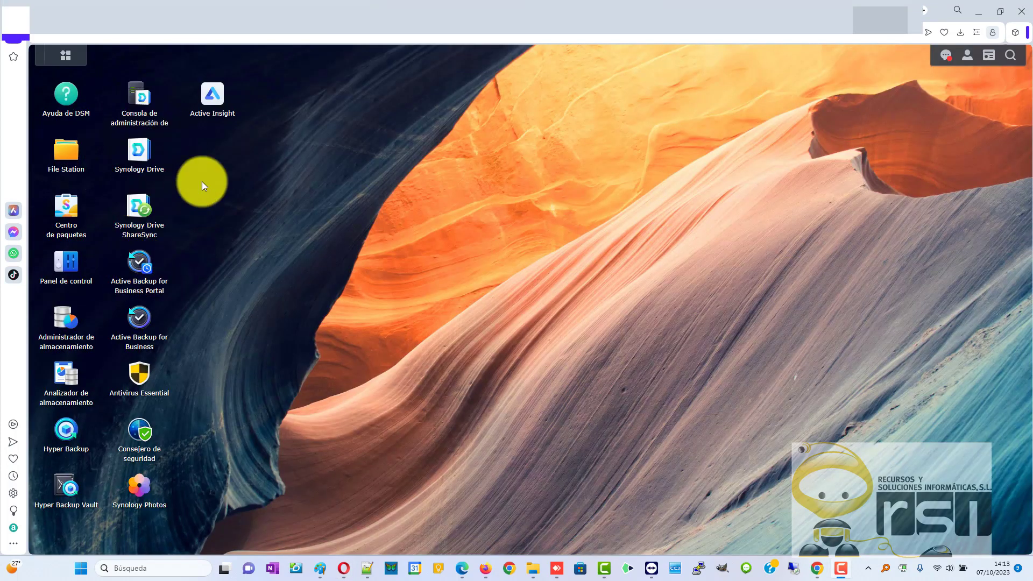
pyautogui.click(74, 264)
pyautogui.click(81, 236)
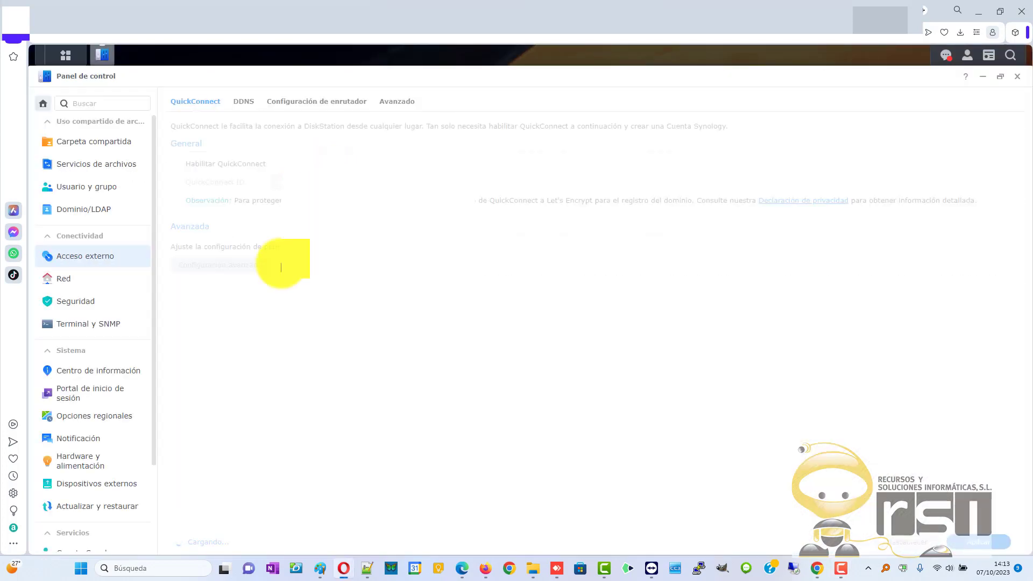
pyautogui.scroll(-2, 89, 312)
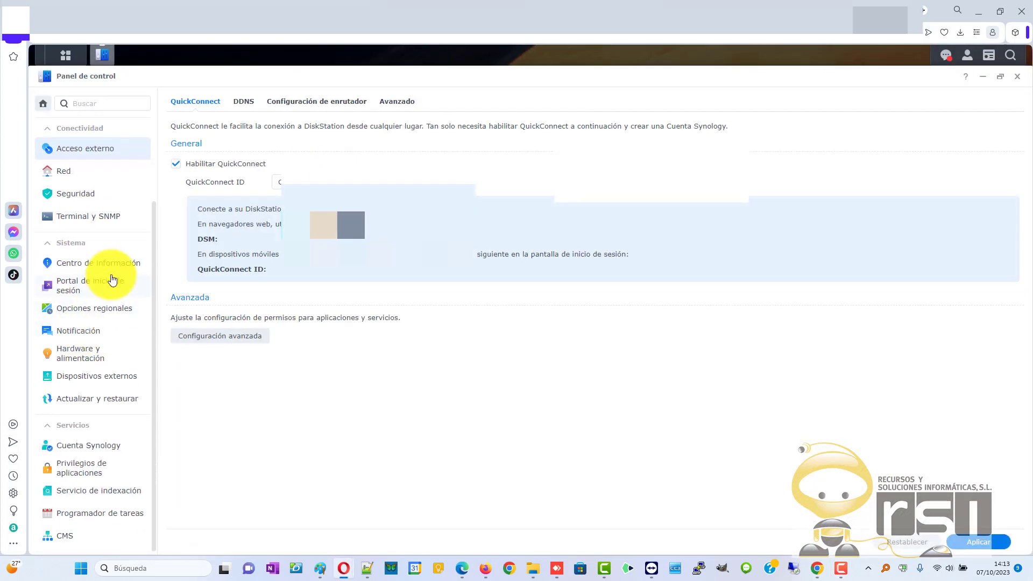
pyautogui.click(110, 264)
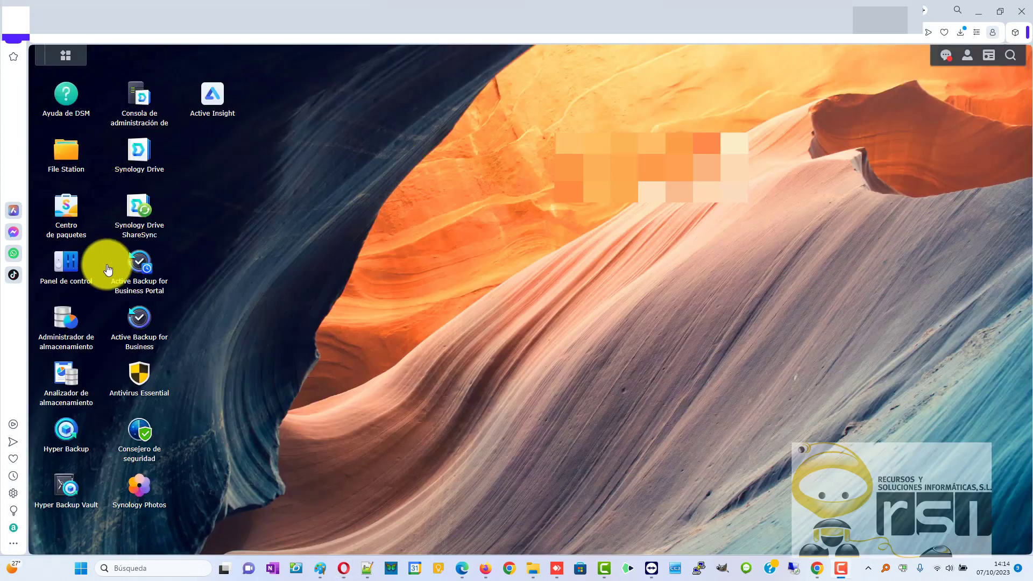
# Step: Open the details of the installed Hyper Backup Vault package in Centro de paquetes to check its version
pyautogui.click(66, 210)
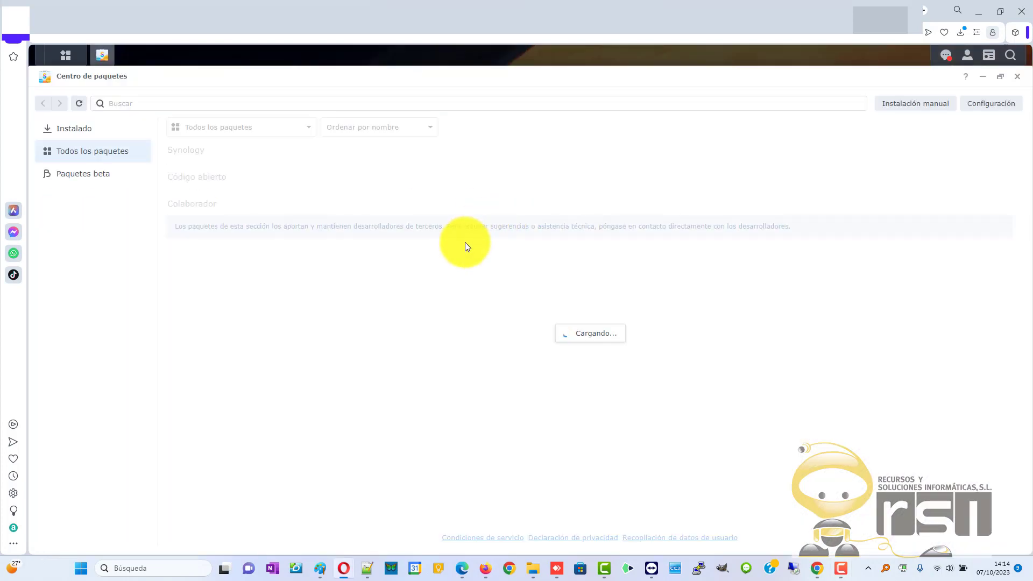
pyautogui.click(81, 129)
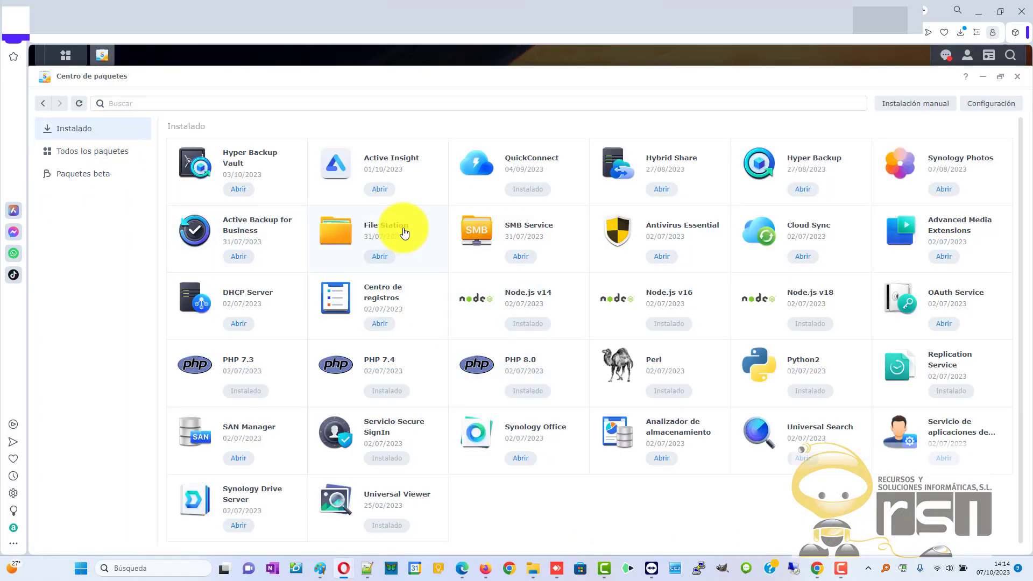
pyautogui.click(269, 167)
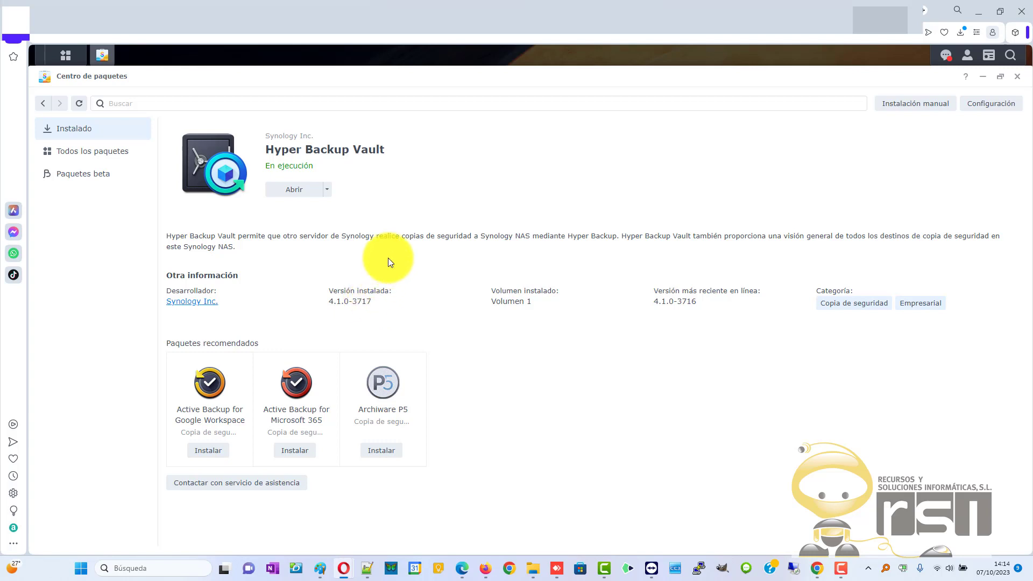
# Step: Start a manual package installation and upload signed-HyperBackupVault-x86_64-4.1.0-3717.spk from the Descargas folder
pyautogui.click(913, 112)
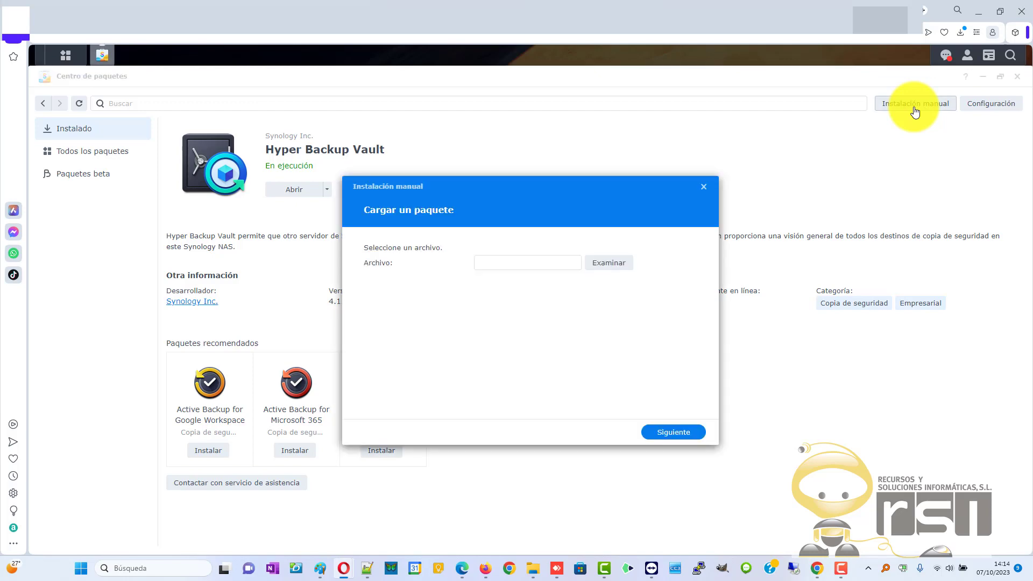
pyautogui.click(608, 270)
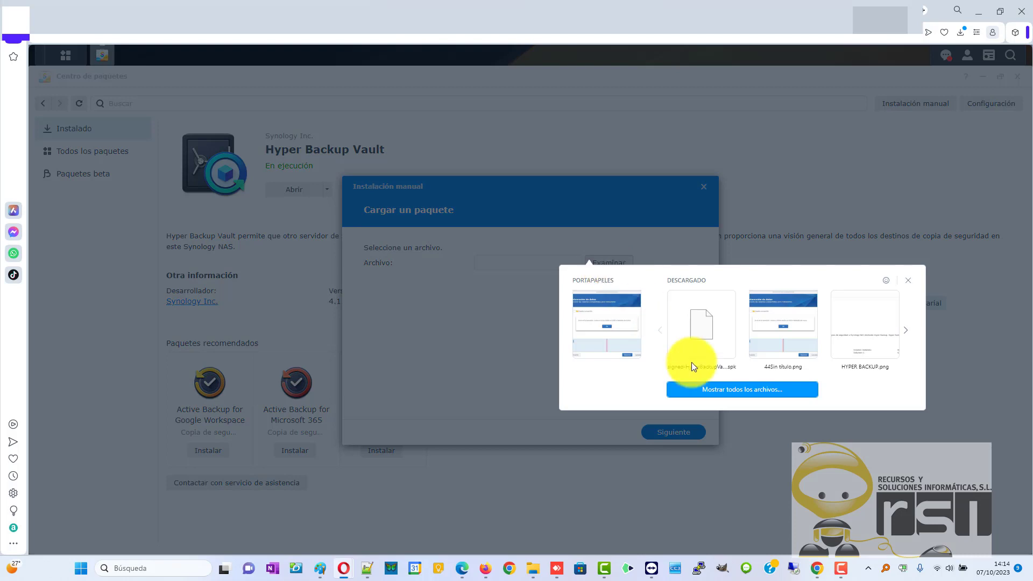
pyautogui.click(749, 389)
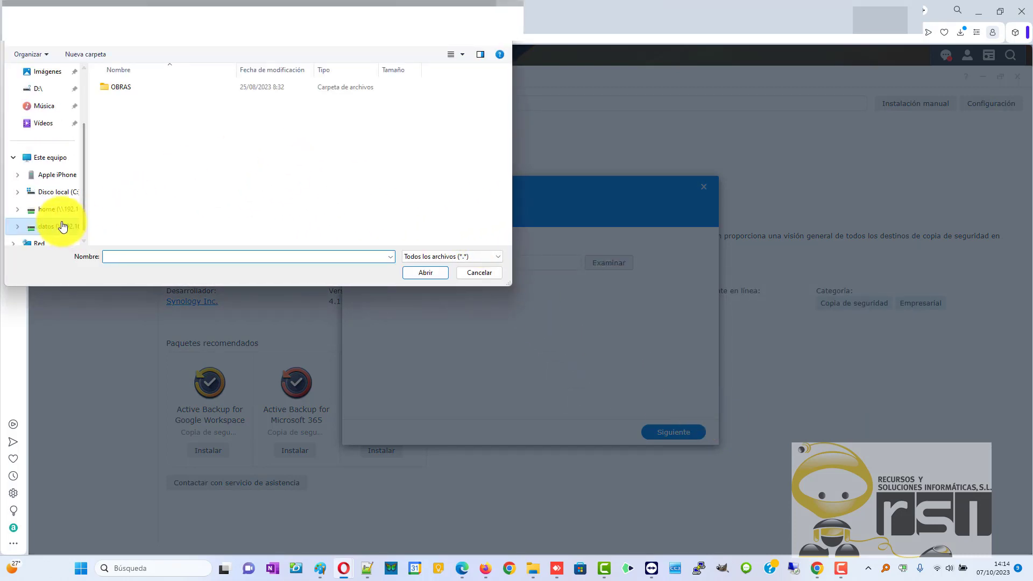
pyautogui.scroll(2, 57, 151)
pyautogui.scroll(1, 58, 161)
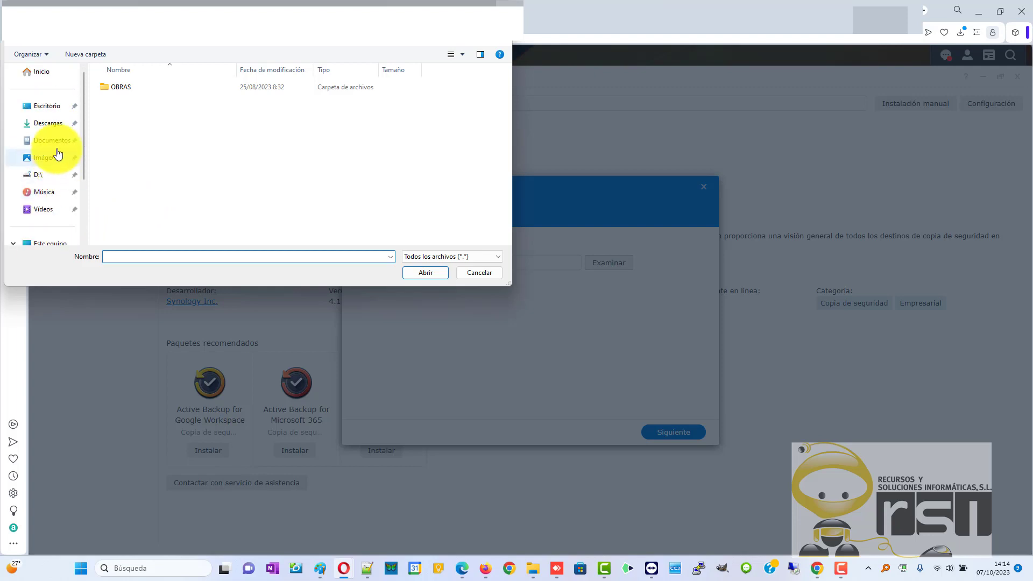
pyautogui.click(55, 122)
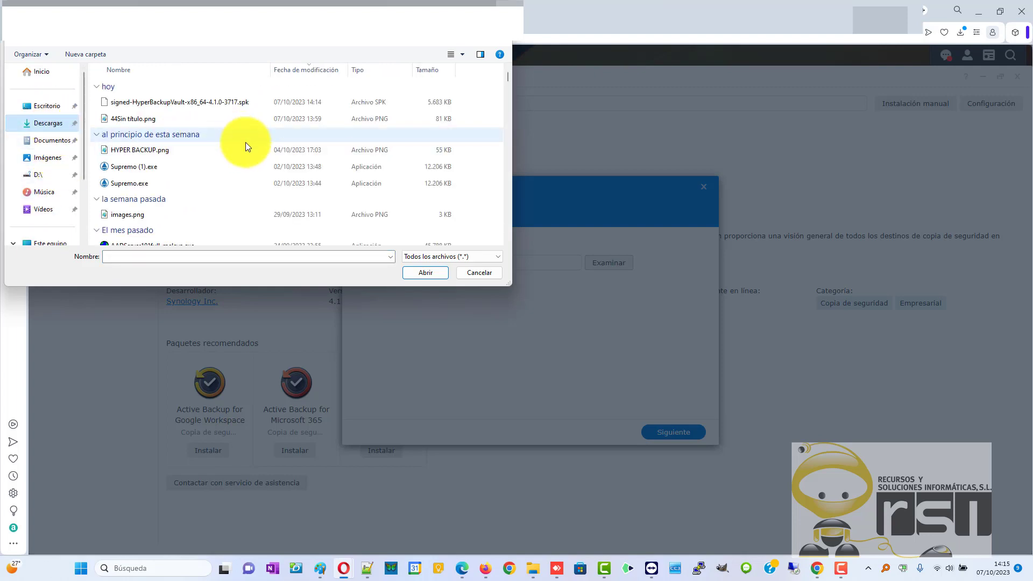
pyautogui.click(208, 104)
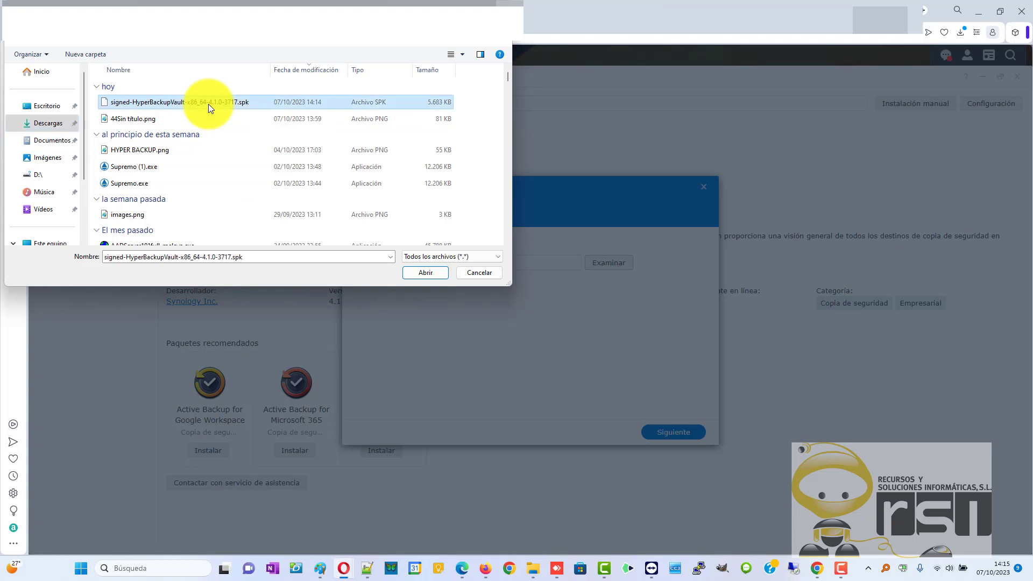
pyautogui.click(432, 274)
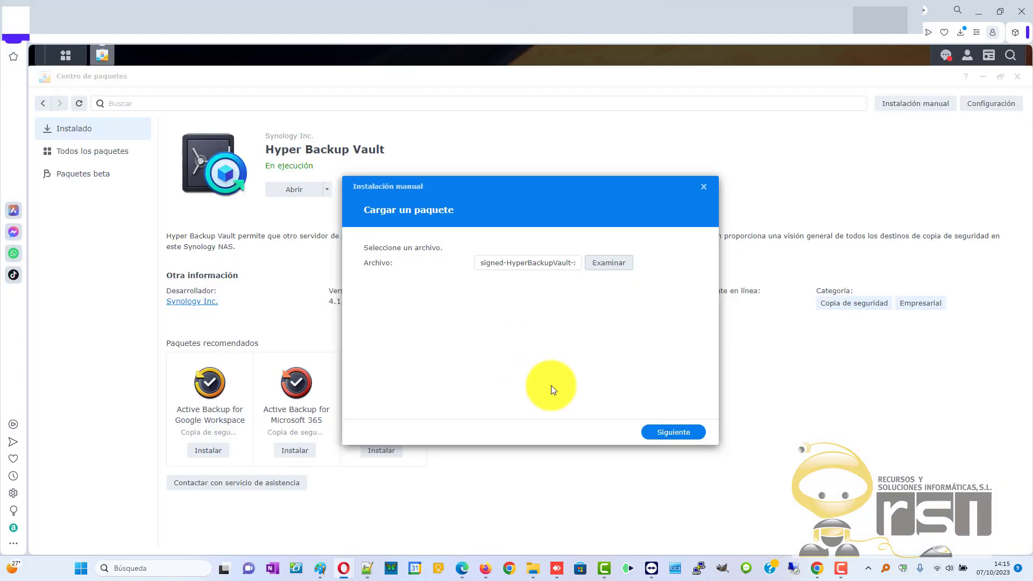
pyautogui.click(664, 434)
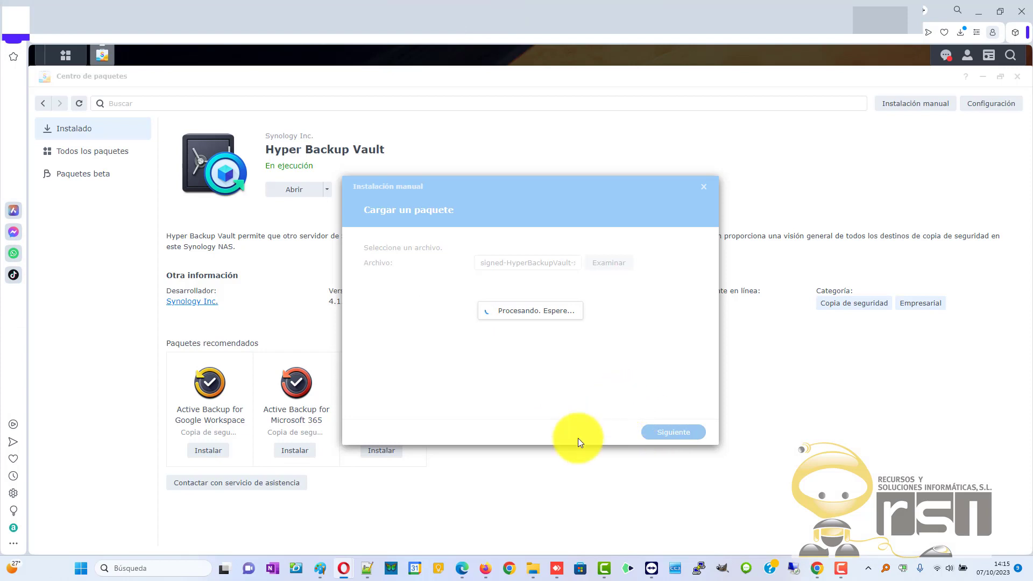